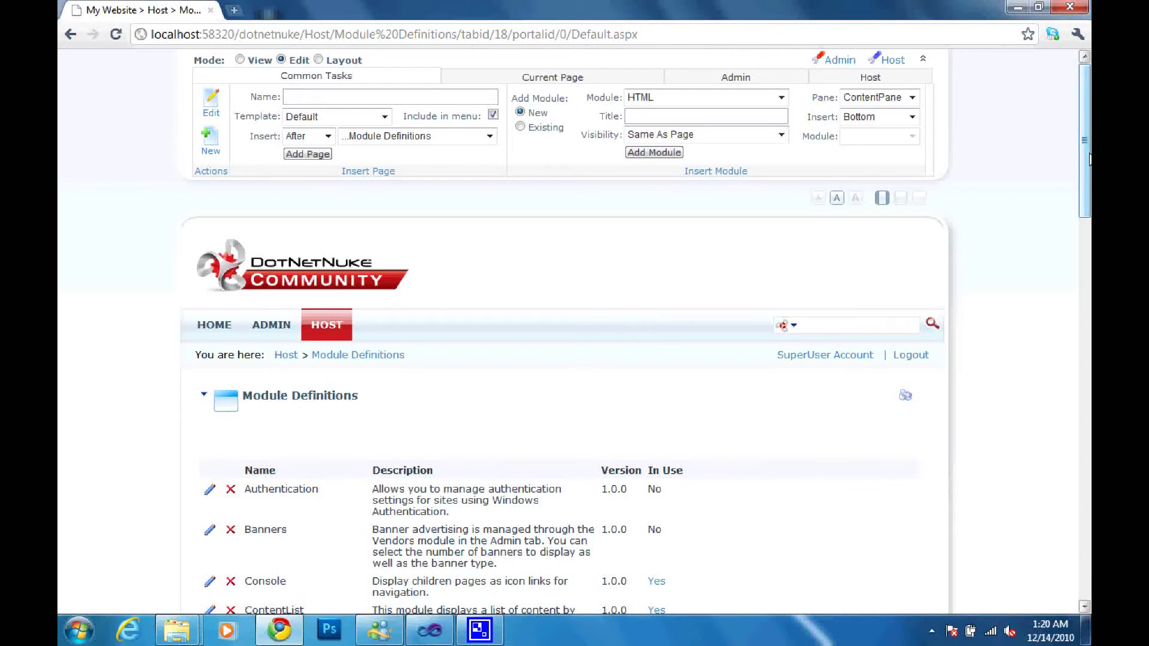
Scroll the Module Definitions list to its last entry, Whats New
{"action": "left_click_drag", "start_coordinate": [1090, 159], "coordinate": [1079, 535]}
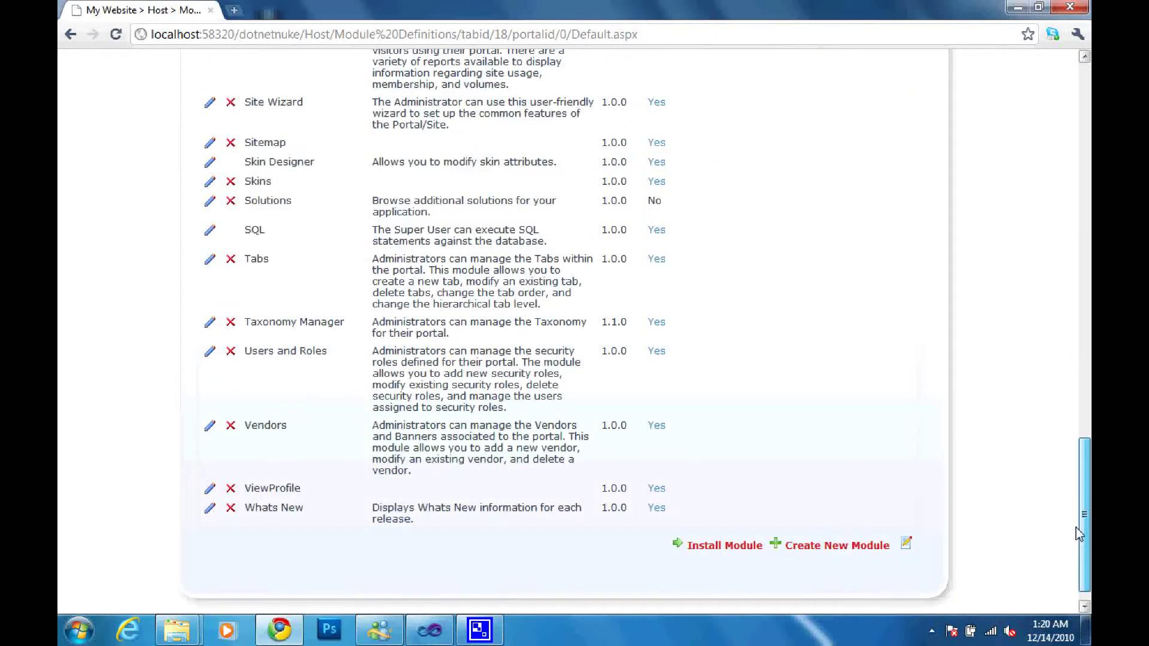
Start a module install and choose the DNNBookmarkInstaller (1).zip package from Downloads
{"action": "left_click", "coordinate": [728, 549]}
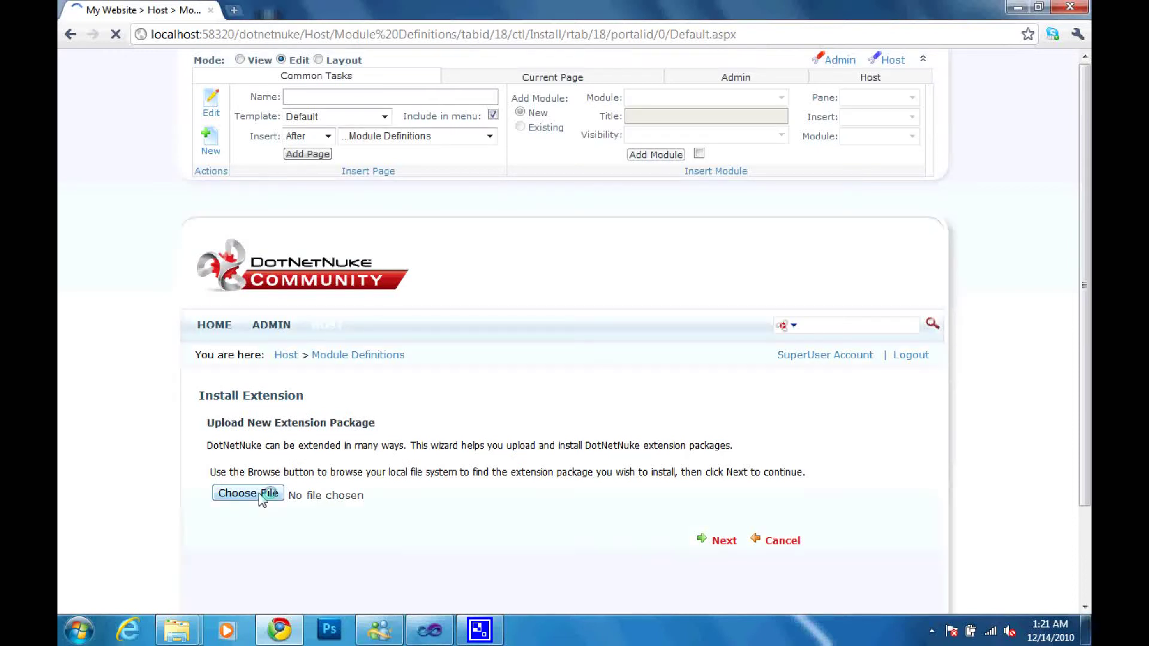
{"action": "left_click", "coordinate": [262, 498]}
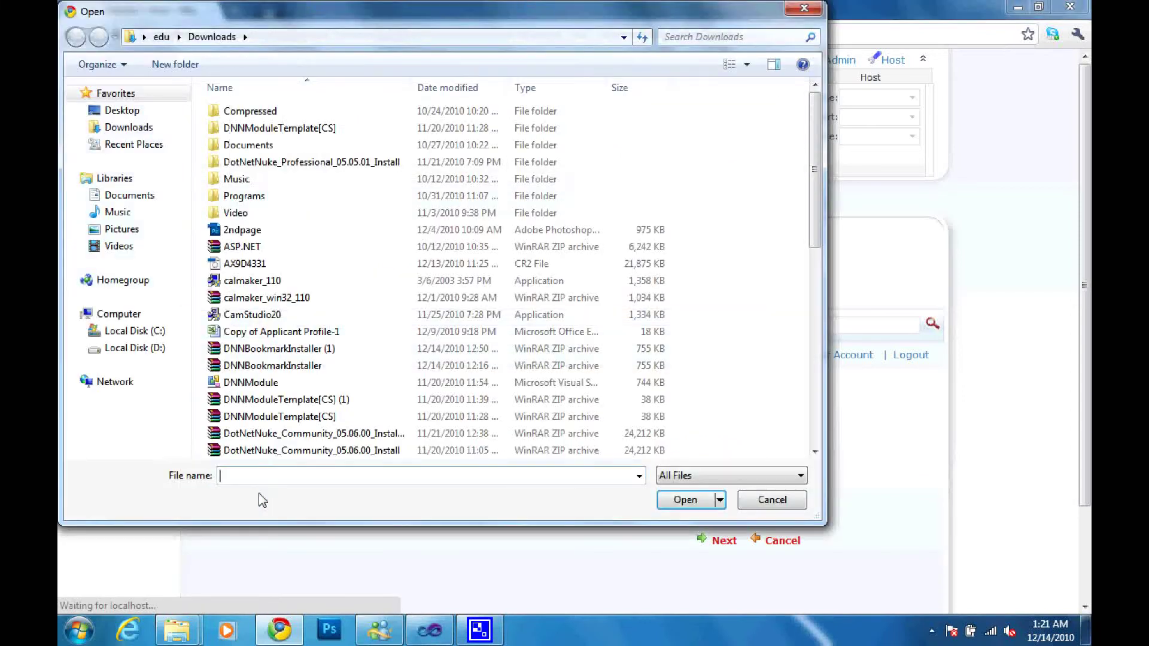
{"action": "left_click", "coordinate": [278, 352]}
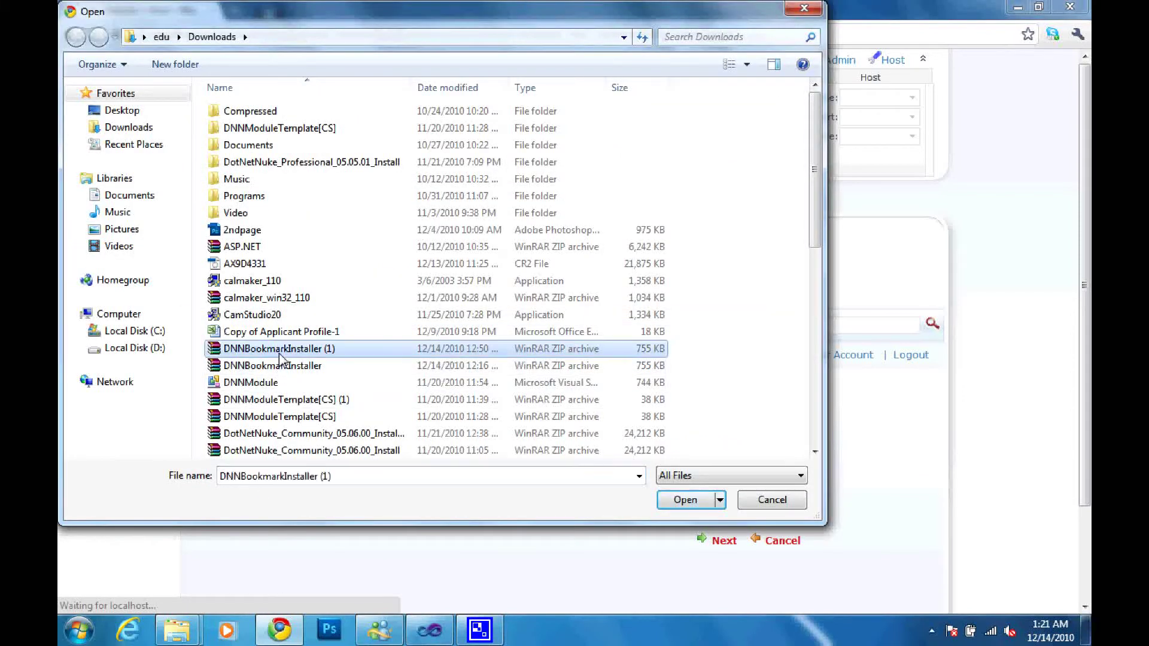
{"action": "left_click", "coordinate": [682, 500]}
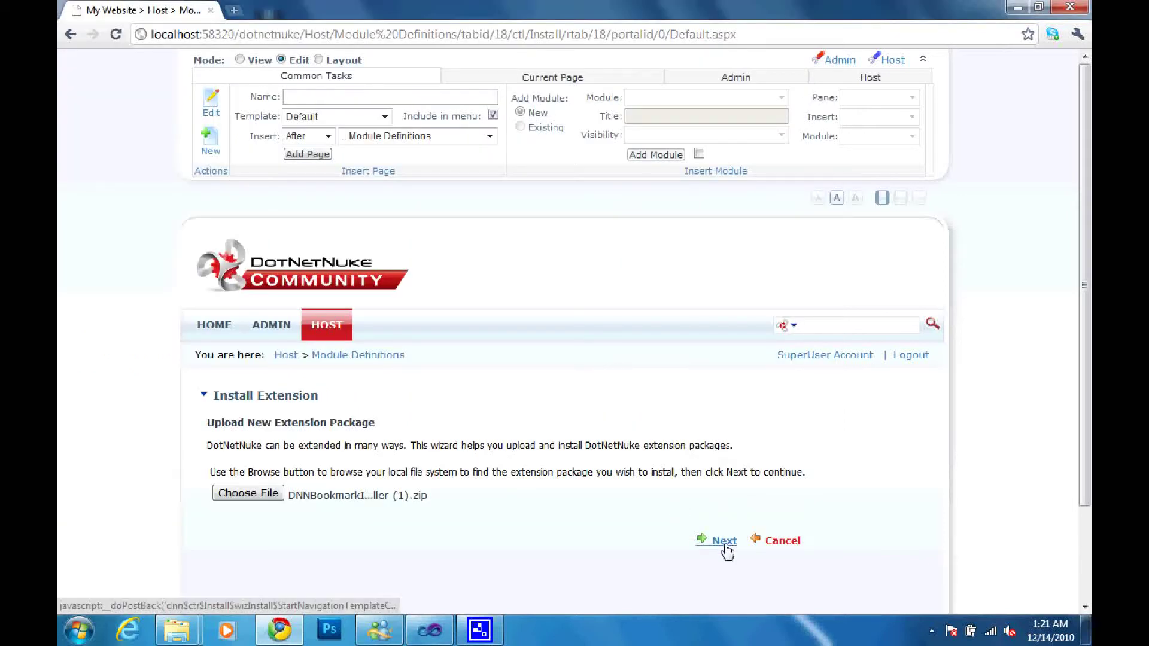
Upload the package and accept the DNNBookmark 1.0.0 package information
{"action": "left_click", "coordinate": [724, 542]}
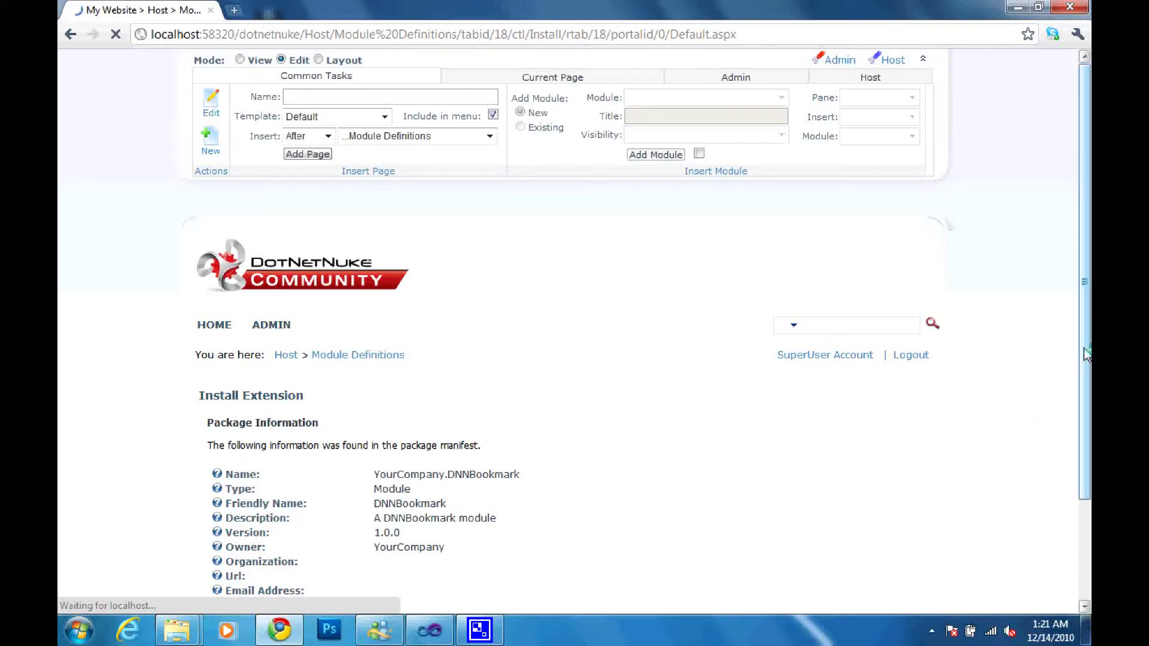
{"action": "left_click_drag", "start_coordinate": [1085, 352], "coordinate": [1085, 471]}
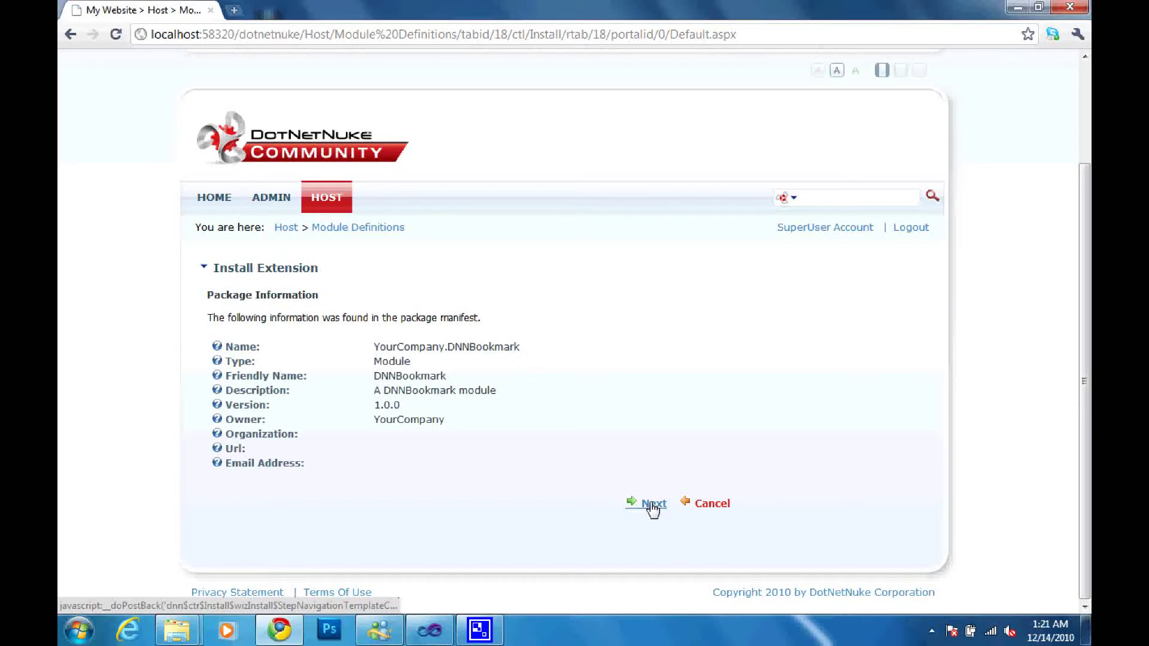
{"action": "left_click", "coordinate": [651, 506]}
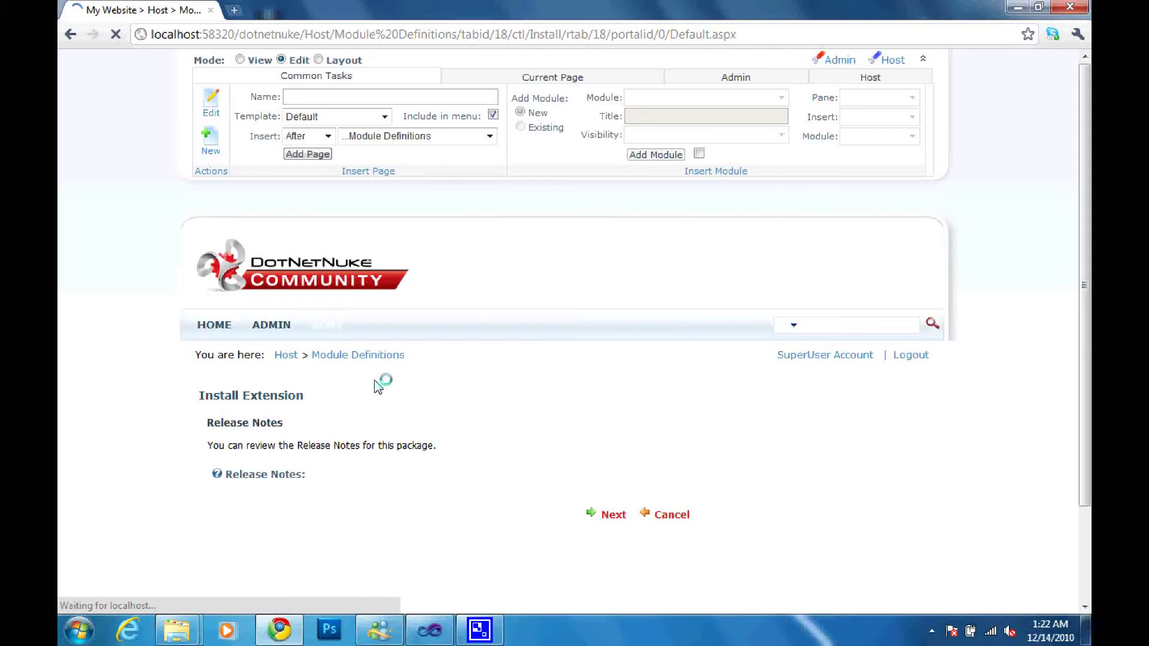
Skip the empty release notes, accept the license, and run the installation
{"action": "left_click", "coordinate": [611, 519]}
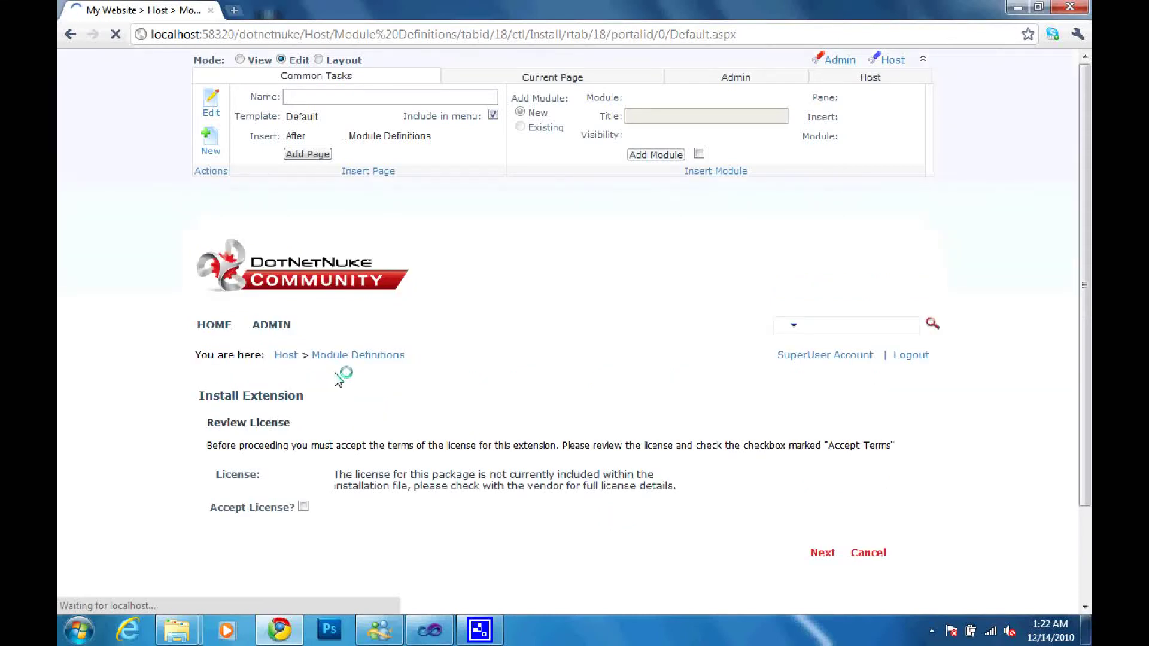
{"action": "left_click_drag", "start_coordinate": [336, 450], "coordinate": [477, 450]}
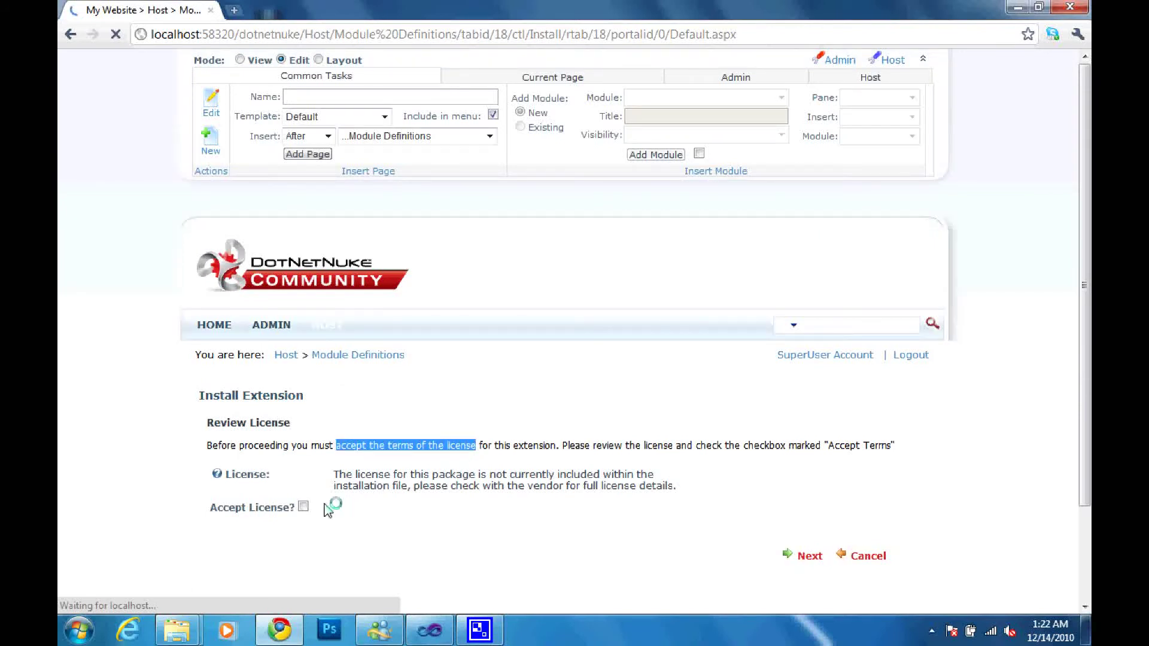
{"action": "left_click", "coordinate": [305, 509]}
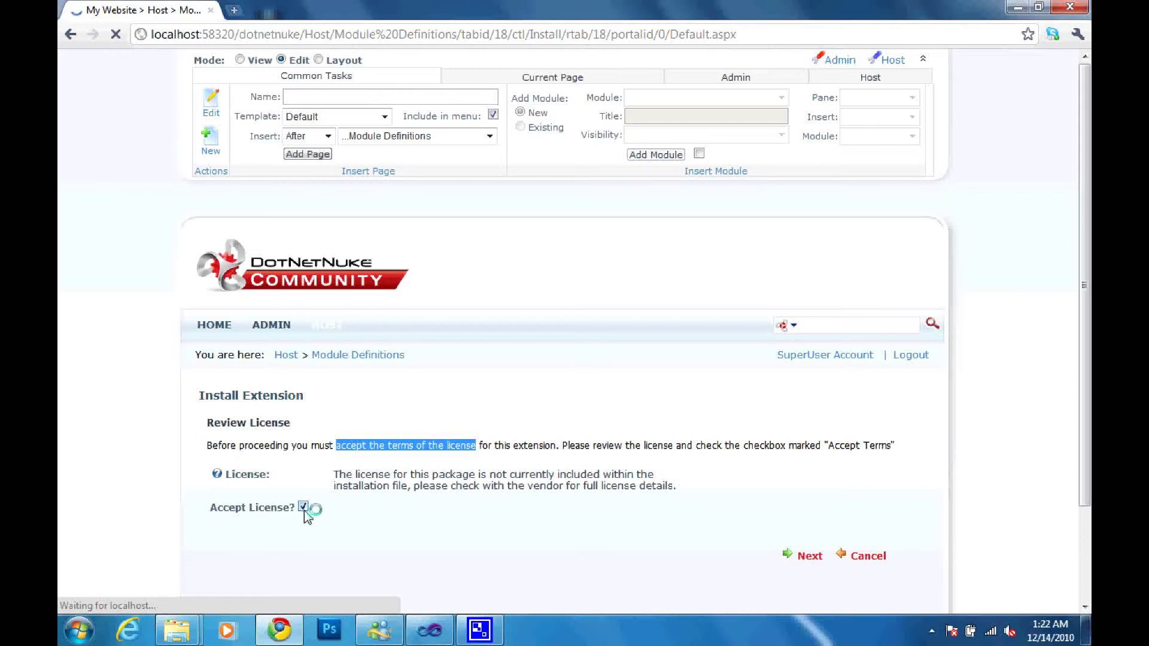
{"action": "left_click", "coordinate": [810, 558]}
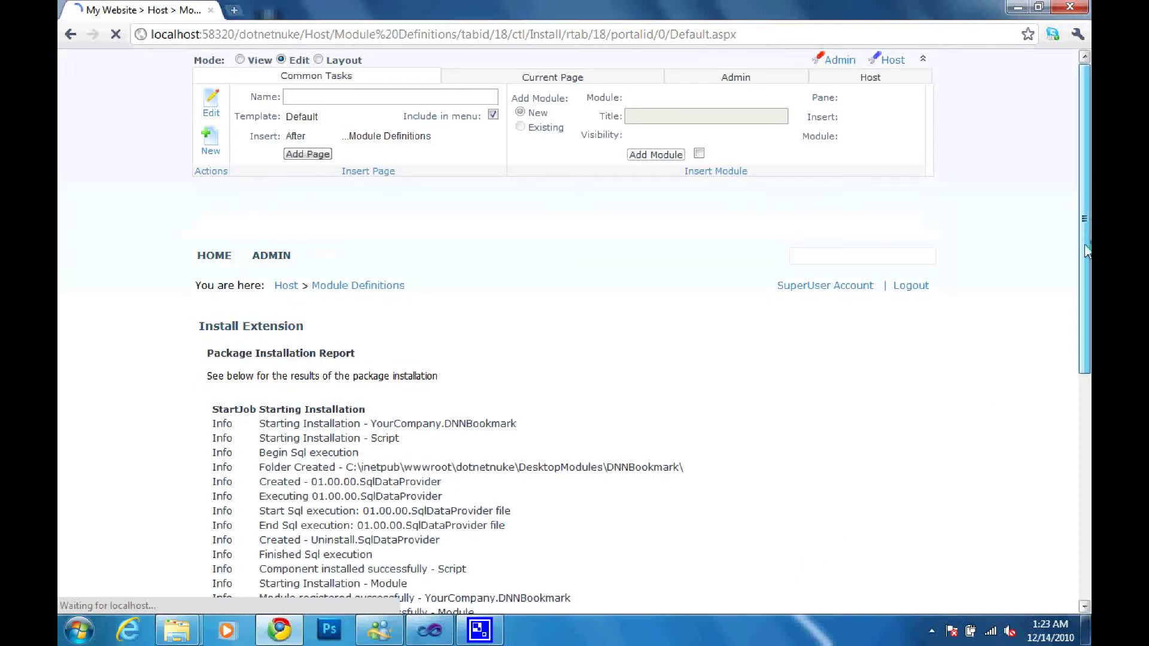
Check the installation report ends with 'Installation successful.' and return to the top
{"action": "left_click_drag", "start_coordinate": [1086, 226], "coordinate": [1088, 494]}
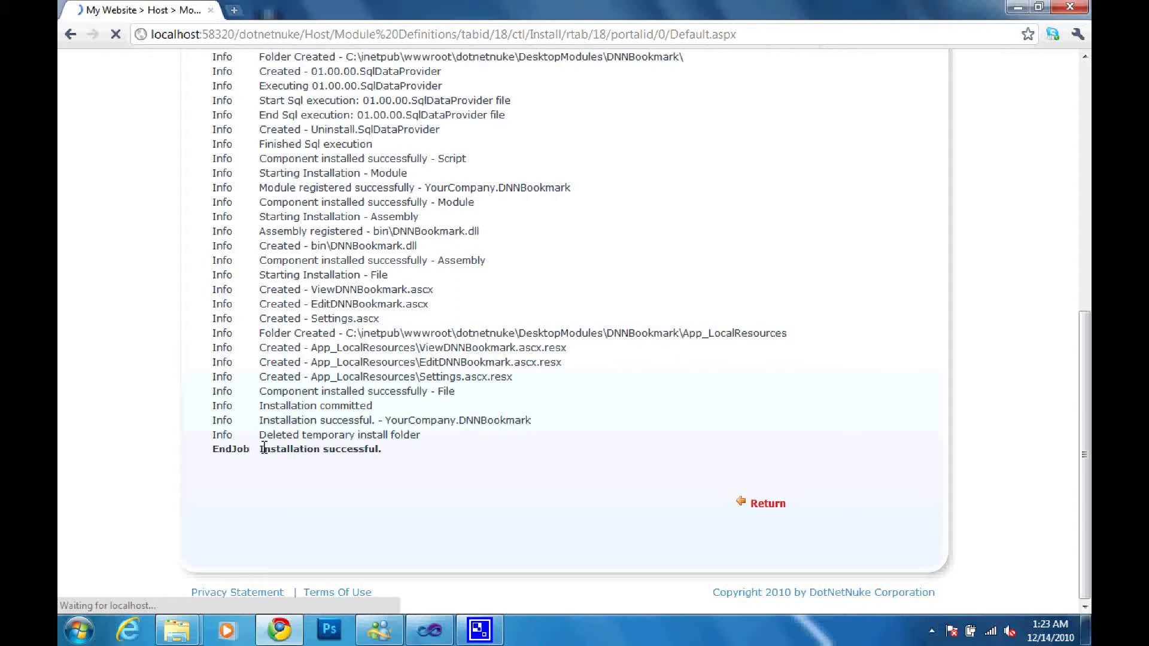
{"action": "left_click_drag", "start_coordinate": [260, 449], "coordinate": [400, 450]}
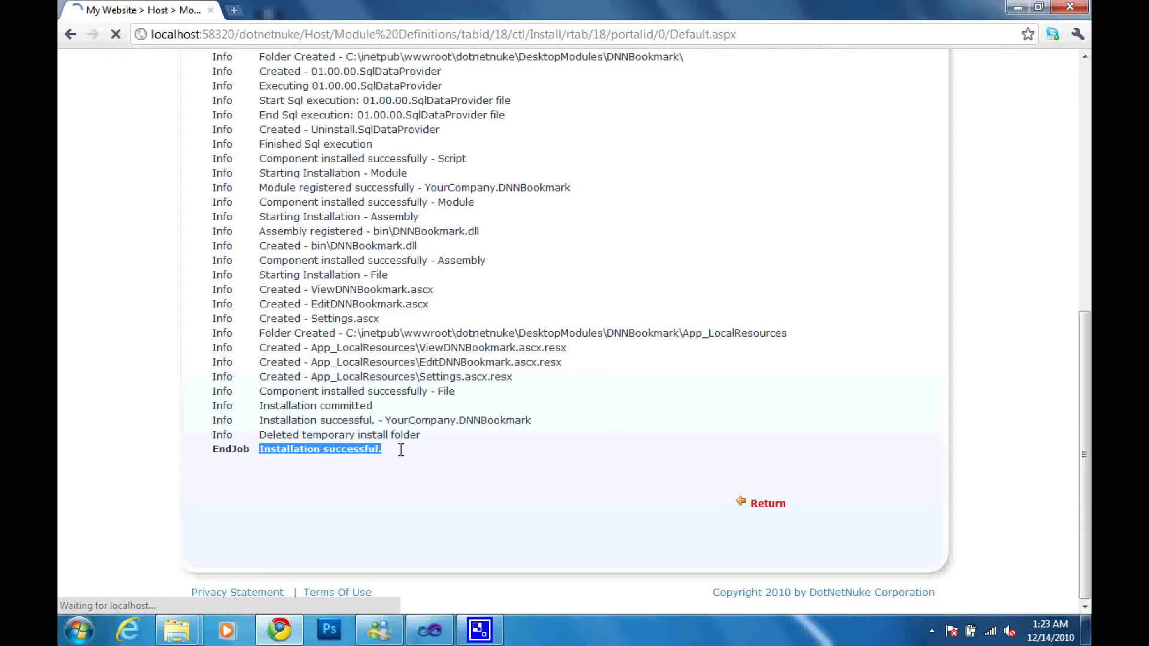
{"action": "scroll", "coordinate": [839, 487], "scroll_direction": "up", "scroll_amount": 3}
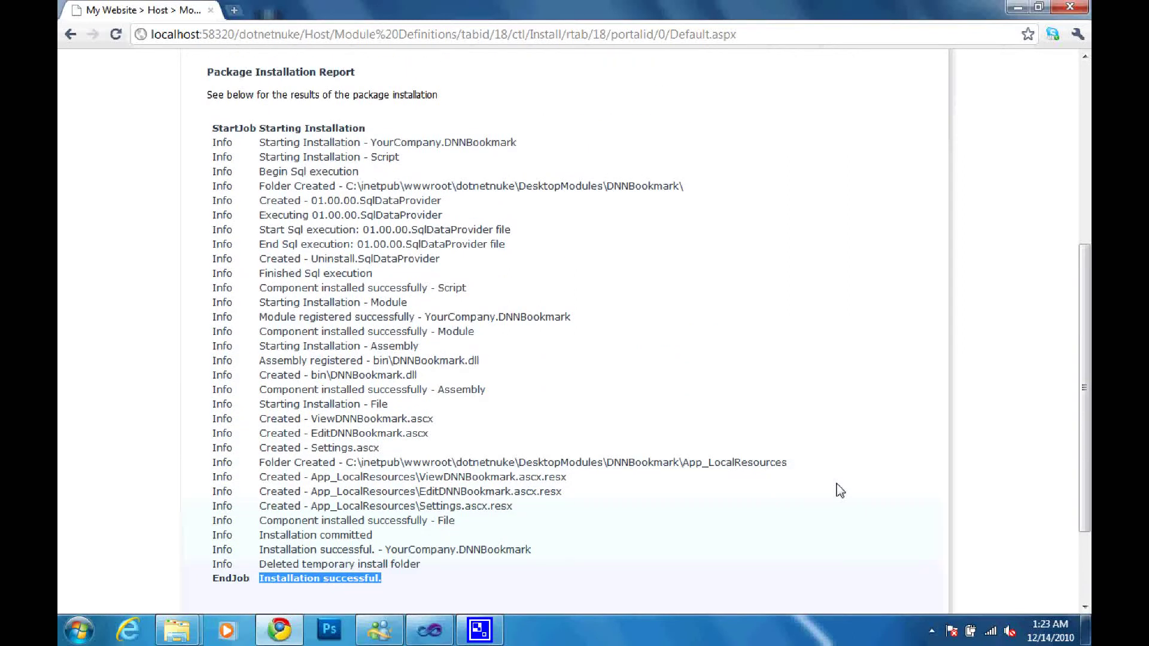
{"action": "scroll", "coordinate": [839, 489], "scroll_direction": "up", "scroll_amount": 5}
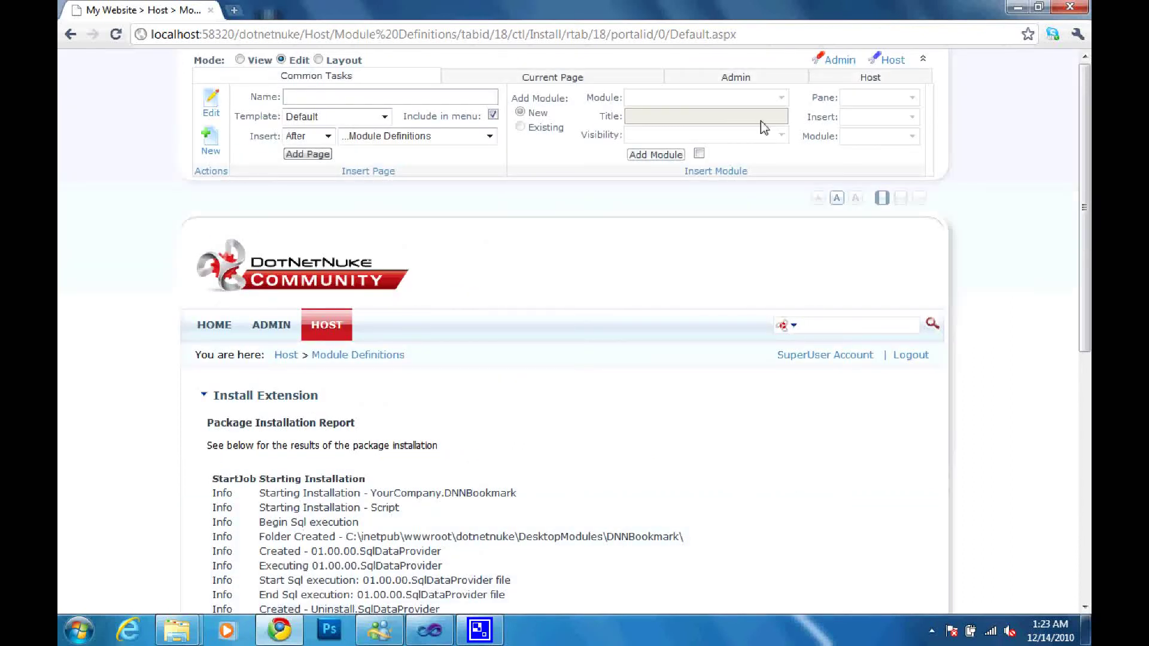
Go back to the Host page and choose DNNBookmark in the control panel's Module list
{"action": "left_click", "coordinate": [285, 356]}
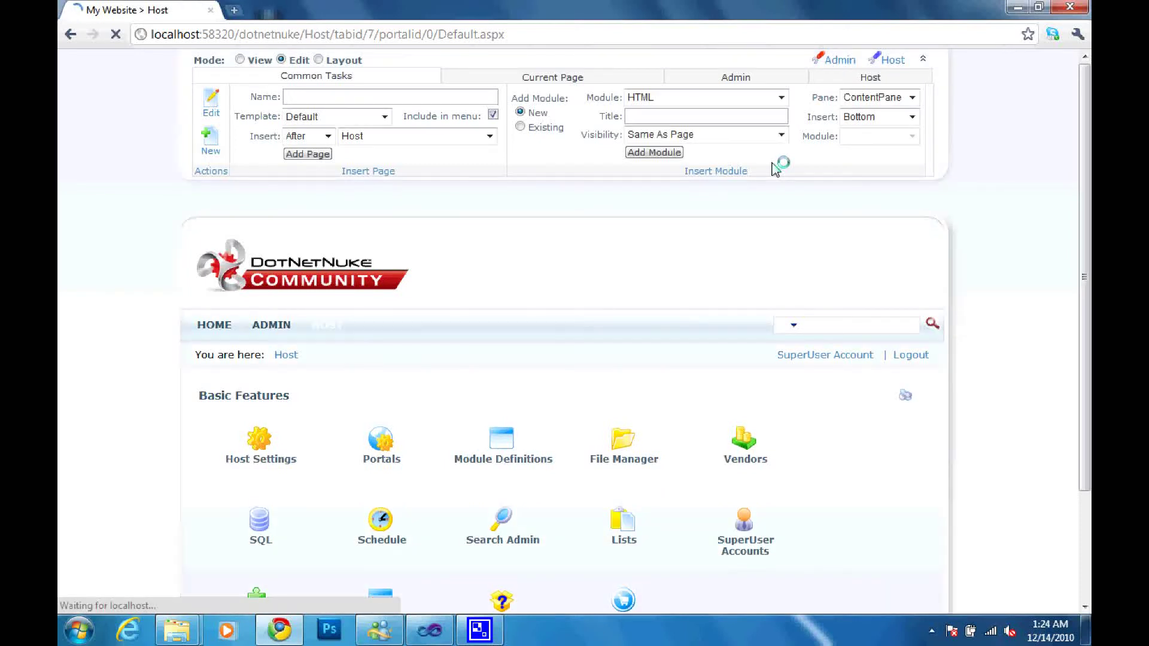
{"action": "left_click", "coordinate": [783, 98]}
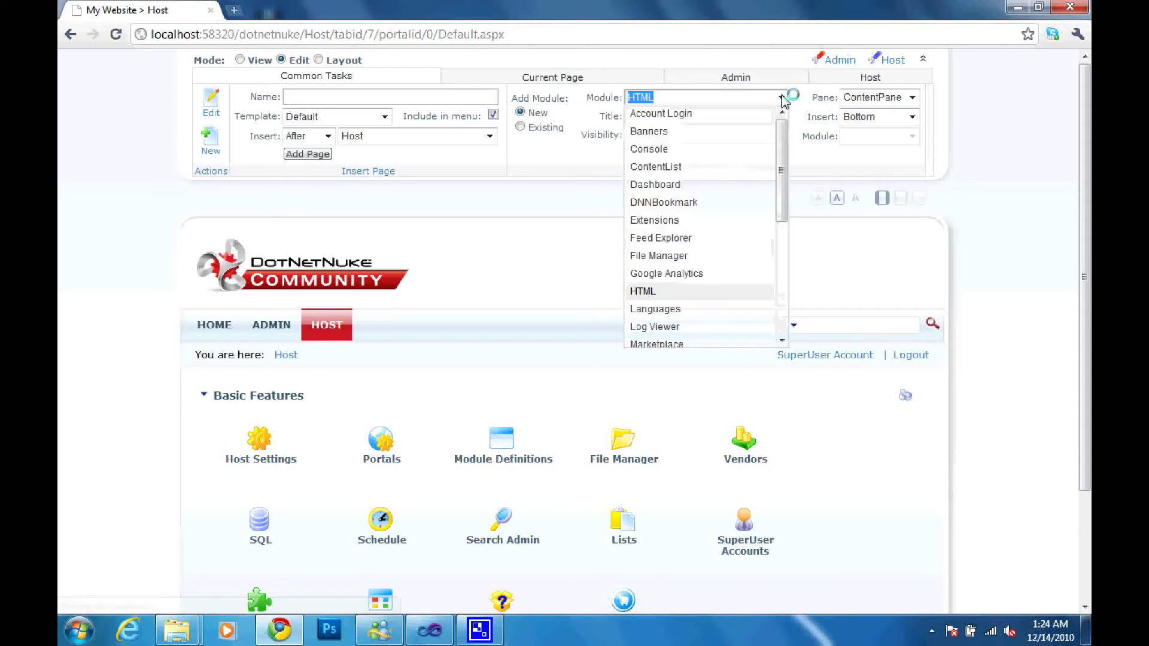
{"action": "left_click", "coordinate": [782, 151]}
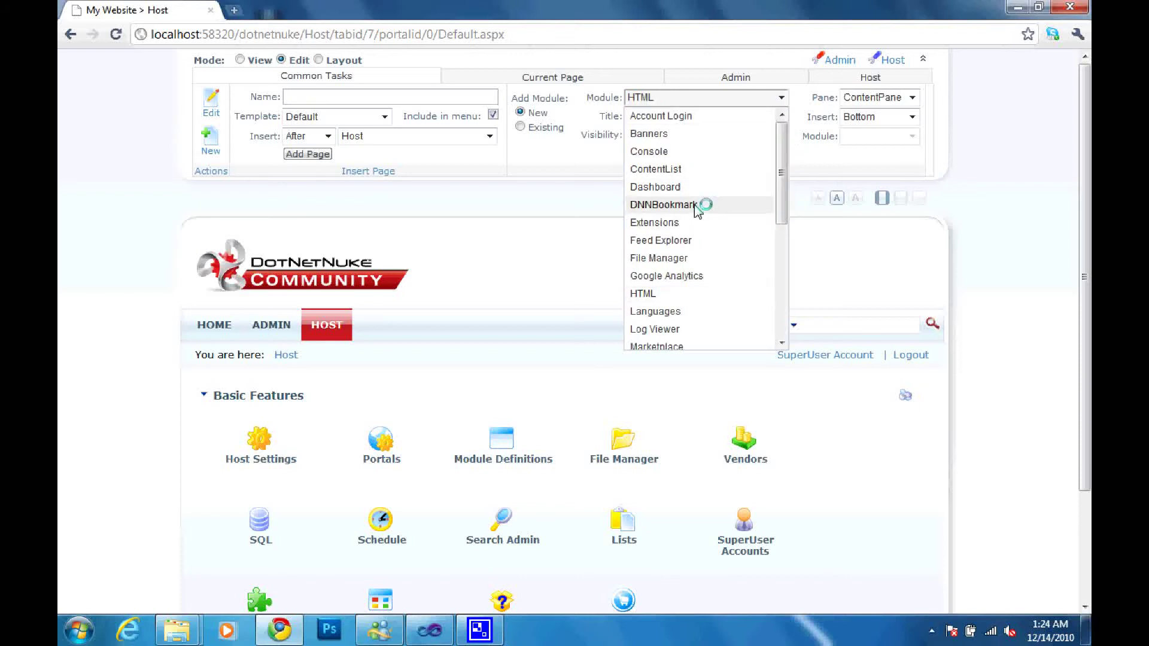
{"action": "left_click", "coordinate": [665, 205]}
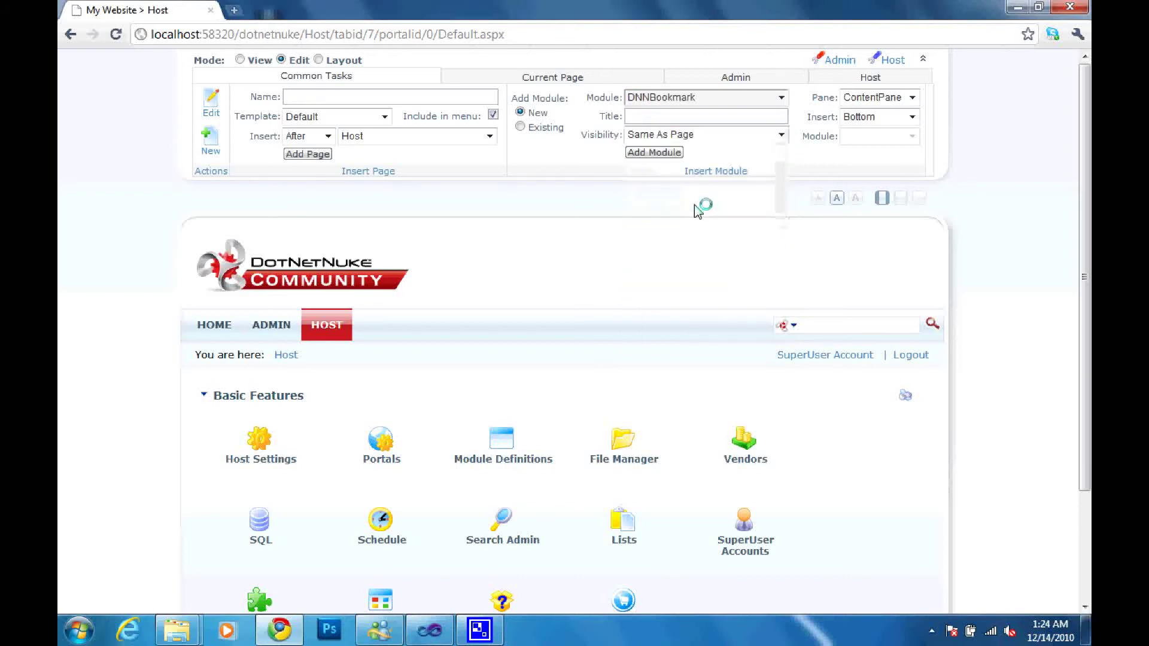
Title the module 'Book Mark', insert it at Top, and add it to the page
{"action": "left_click", "coordinate": [713, 122]}
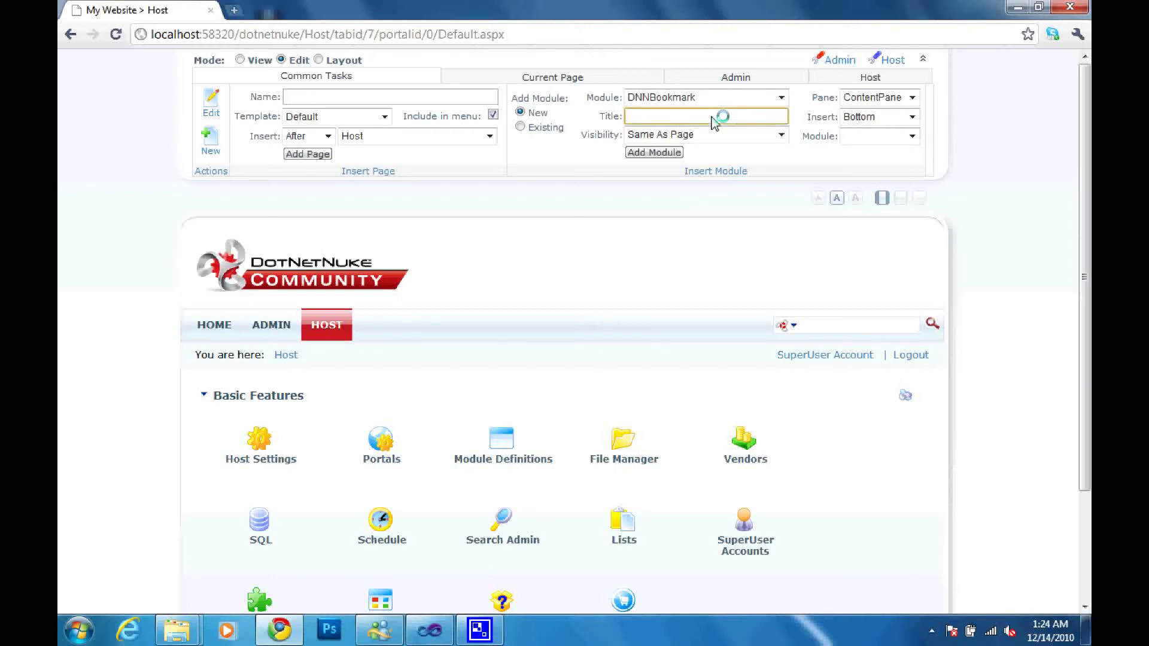
{"action": "type", "text": "Book Mark"}
{"action": "left_click", "coordinate": [886, 118]}
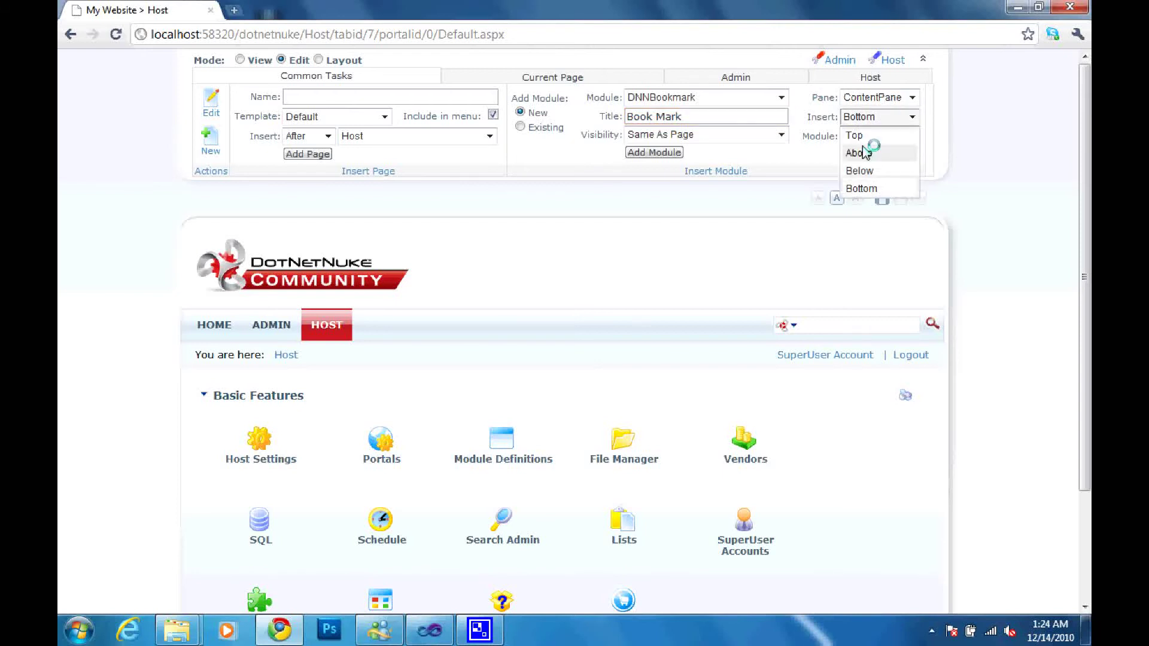
{"action": "left_click", "coordinate": [864, 137]}
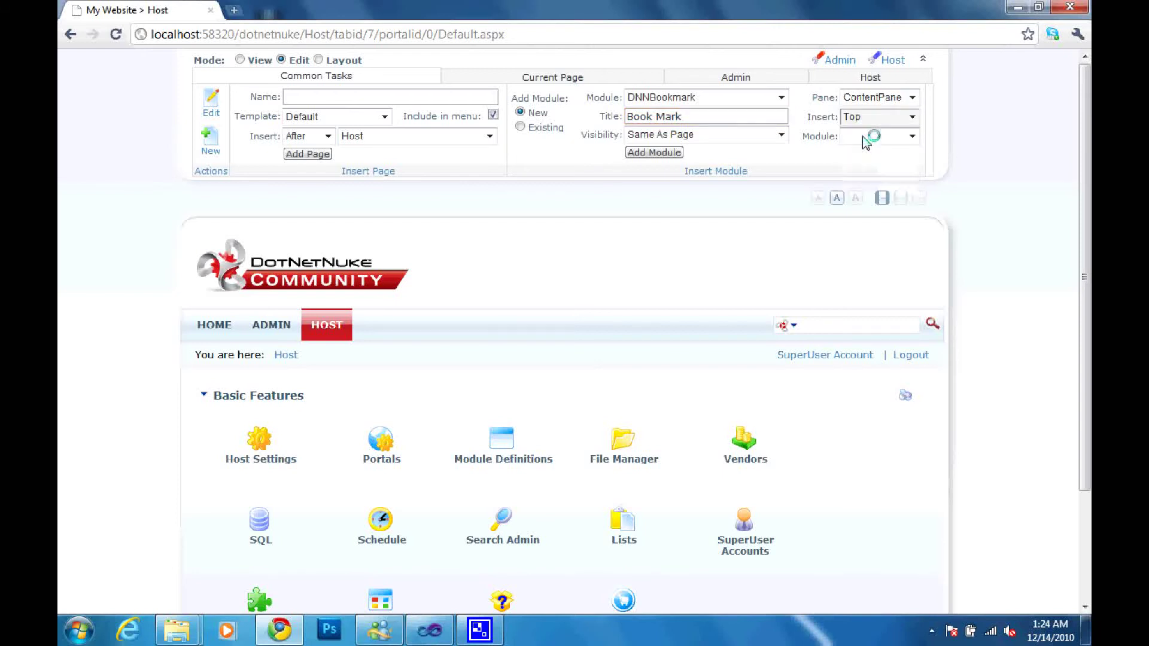
{"action": "left_click", "coordinate": [658, 155]}
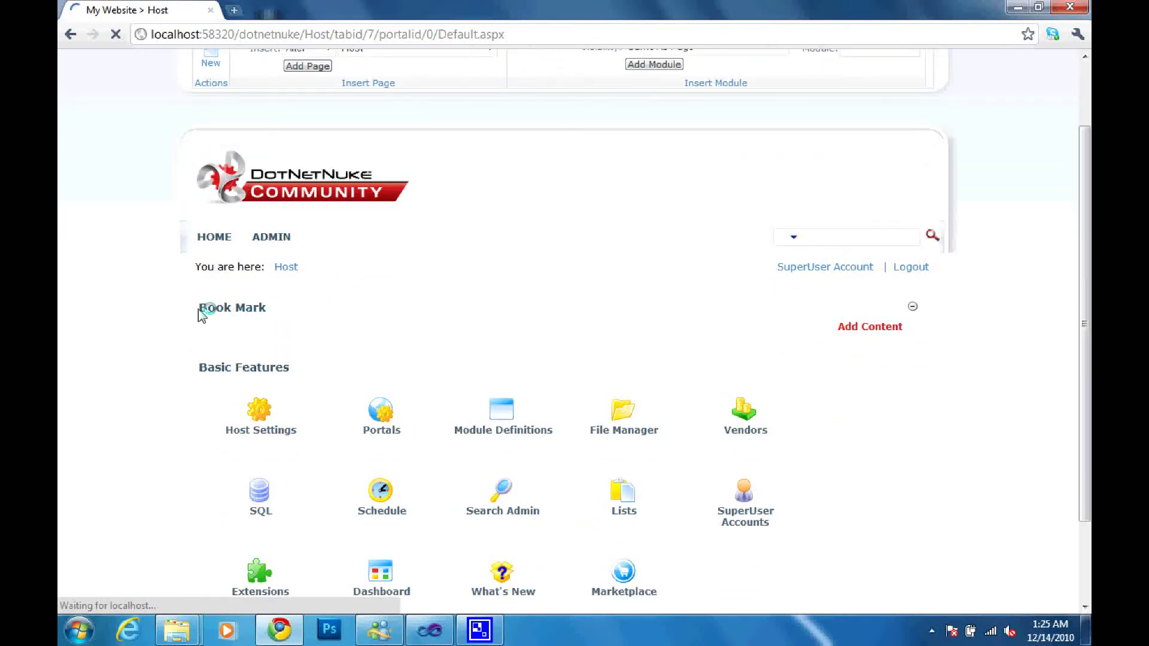
Open the Module Settings page of the Book Mark module
{"action": "left_click_drag", "start_coordinate": [201, 316], "coordinate": [277, 315]}
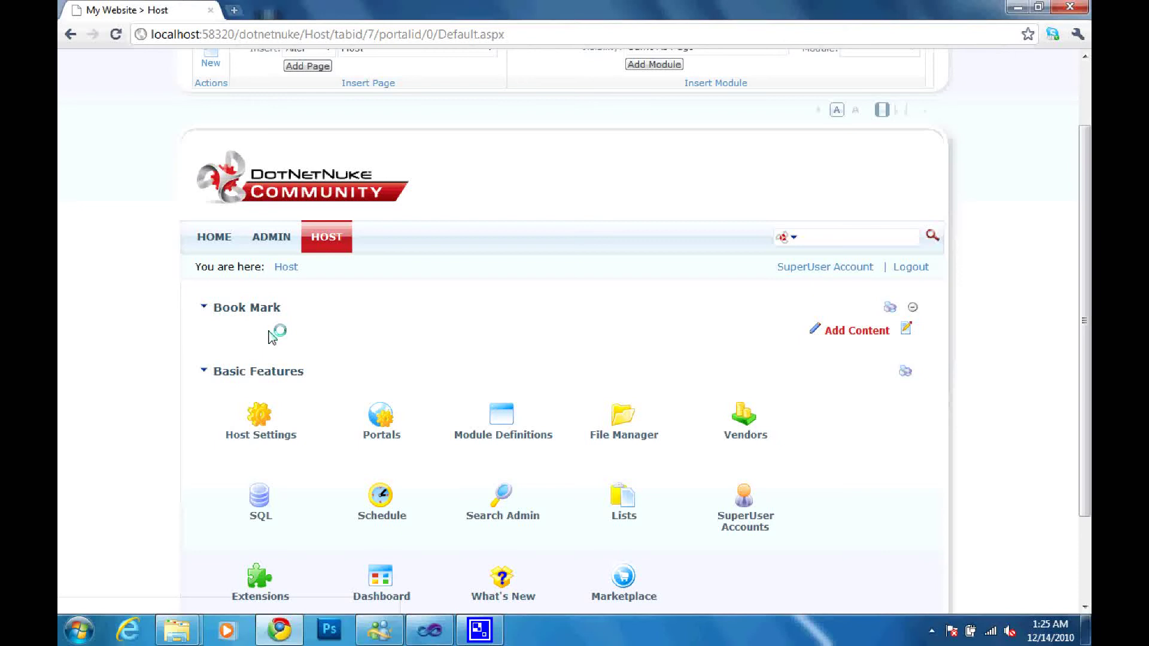
{"action": "left_click", "coordinate": [907, 331]}
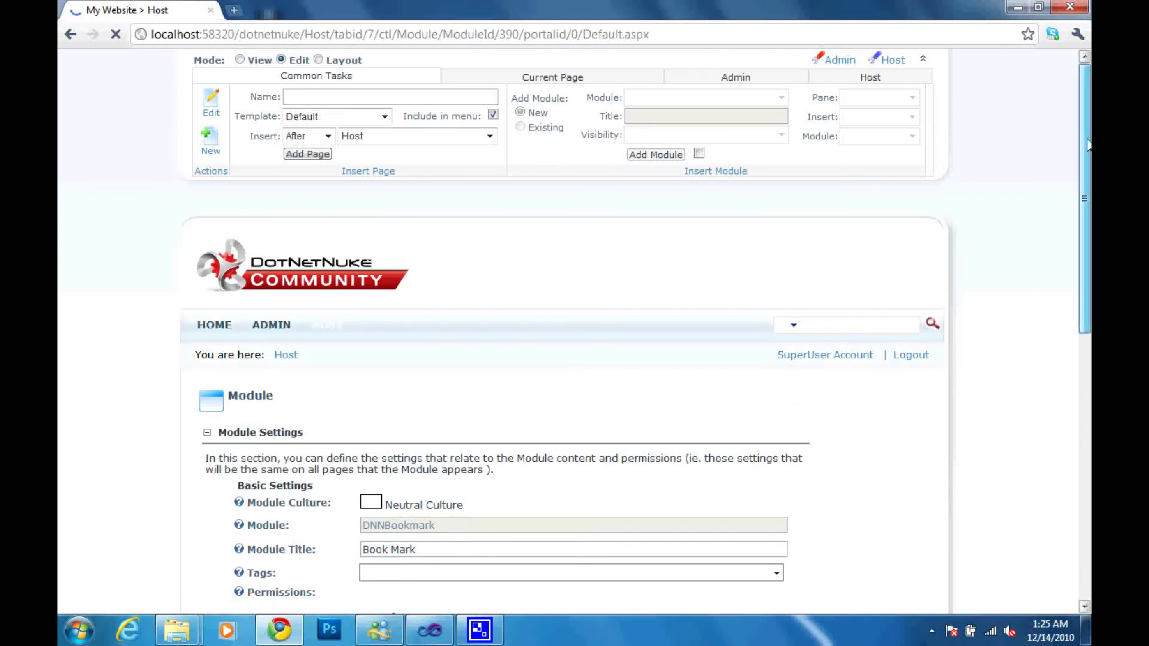
Enable the Facebook and Twitter templates in DNNBookmark Settings and save
{"action": "left_click_drag", "start_coordinate": [1086, 143], "coordinate": [1086, 239]}
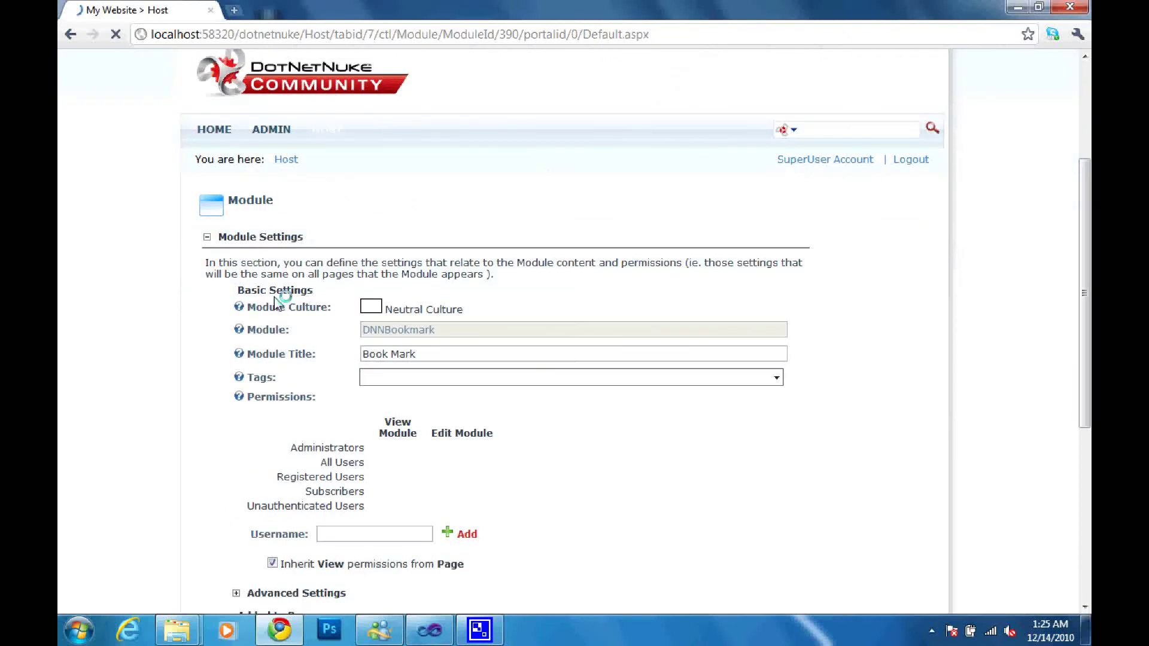
{"action": "left_click", "coordinate": [207, 237]}
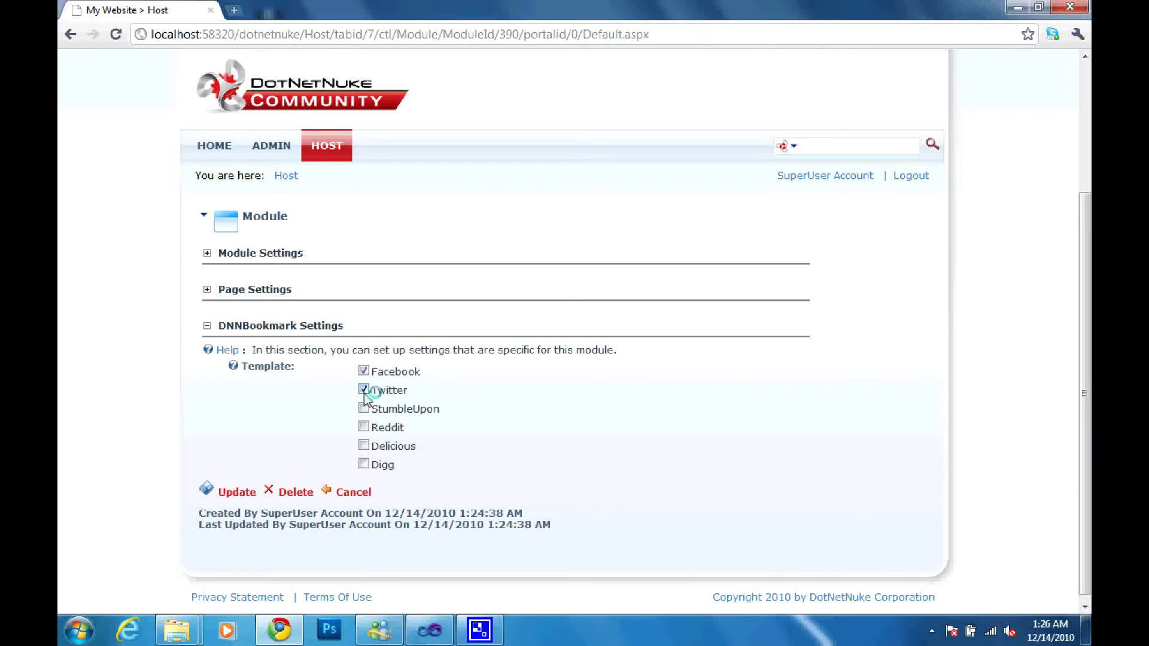
{"action": "left_click", "coordinate": [241, 494]}
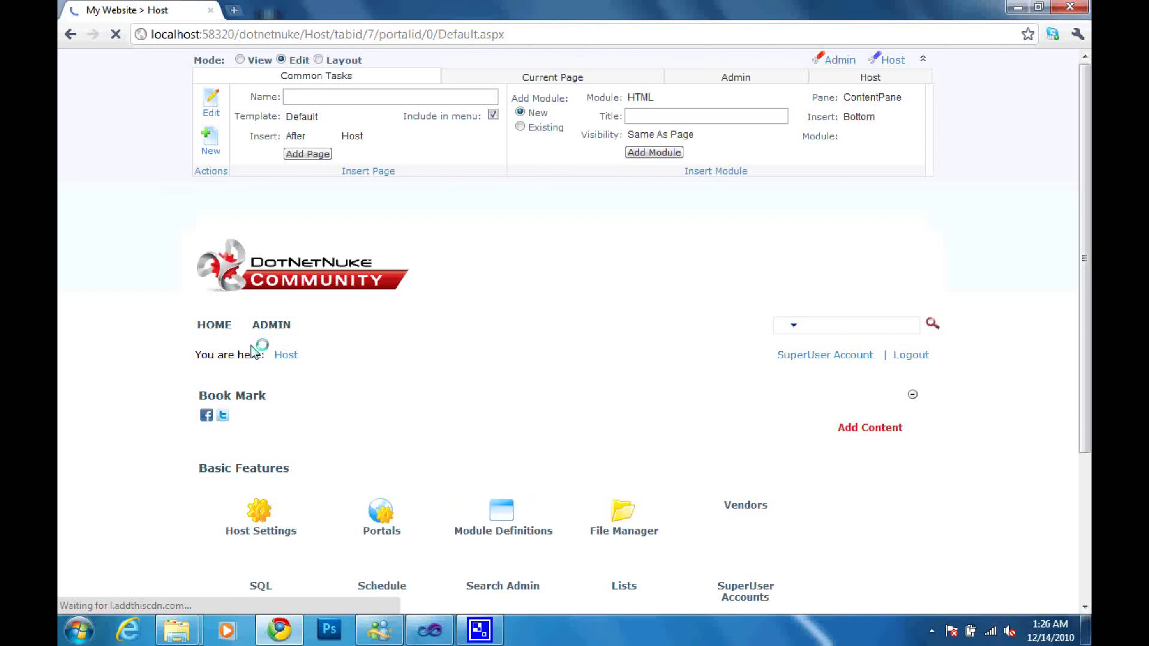
Share the Host page through the Book Mark module's Facebook icon
{"action": "scroll", "coordinate": [256, 351], "scroll_direction": "down", "scroll_amount": 3}
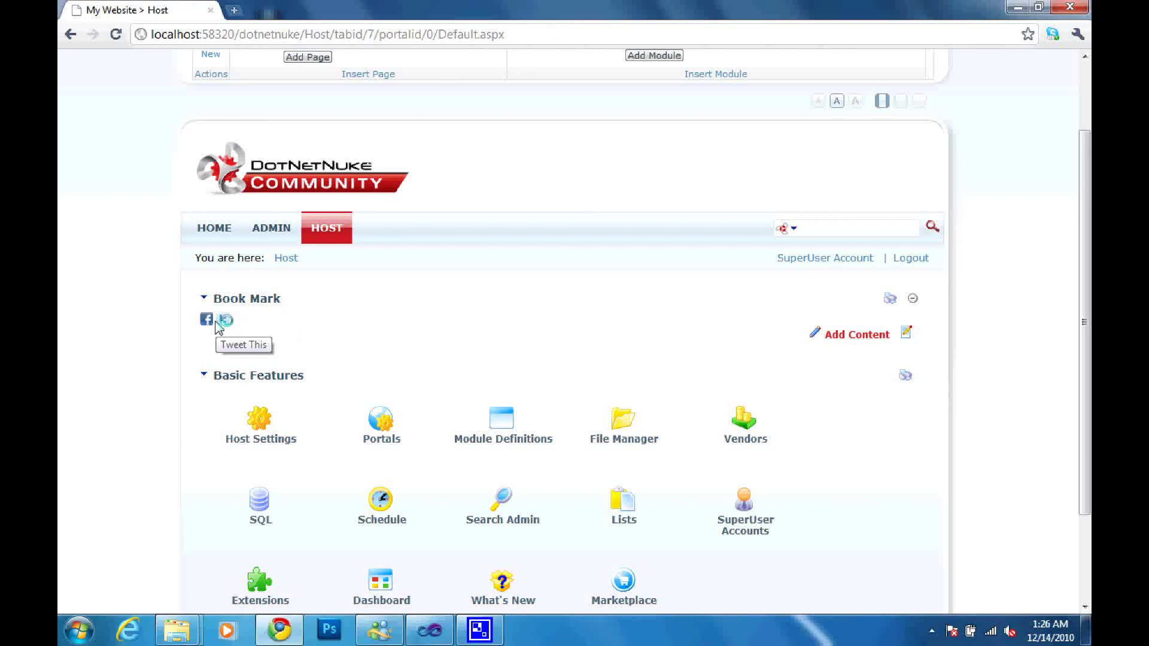
{"action": "left_click", "coordinate": [207, 320]}
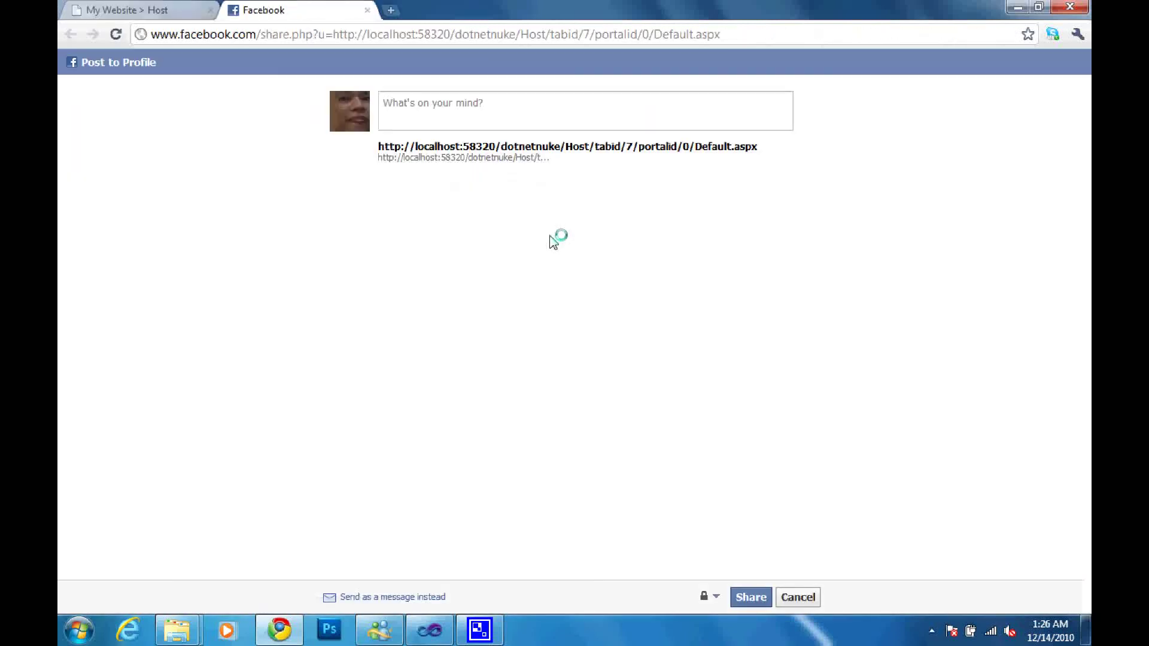
Post the Host page link to the Facebook profile with the message 'test'
{"action": "left_click", "coordinate": [503, 110]}
{"action": "type", "text": "test"}
{"action": "left_click", "coordinate": [744, 590]}
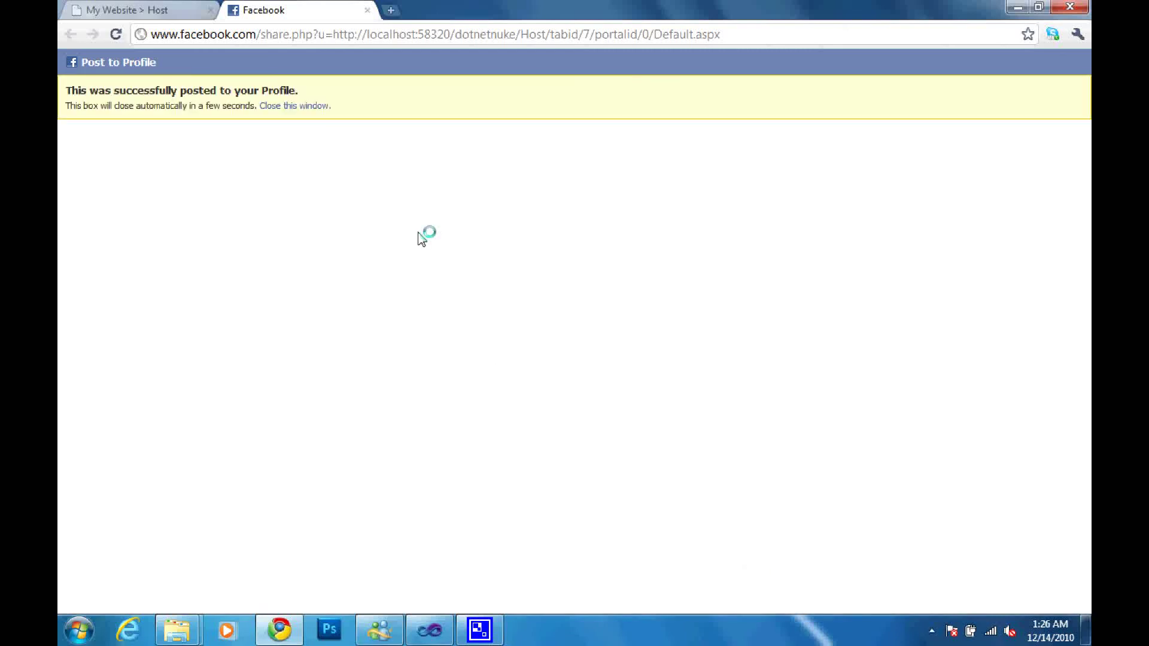